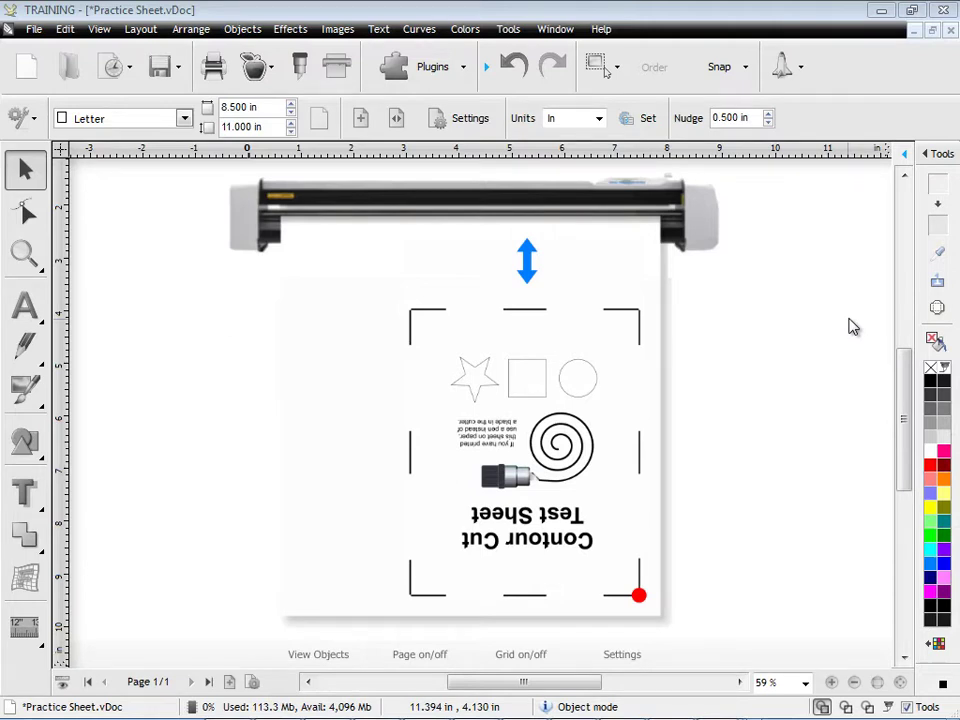
Show the Vinyl Spooler's Calibration tab with its device calibrations and ARMS Practice Cut.
{"action": "left_click", "coordinate": [338, 74]}
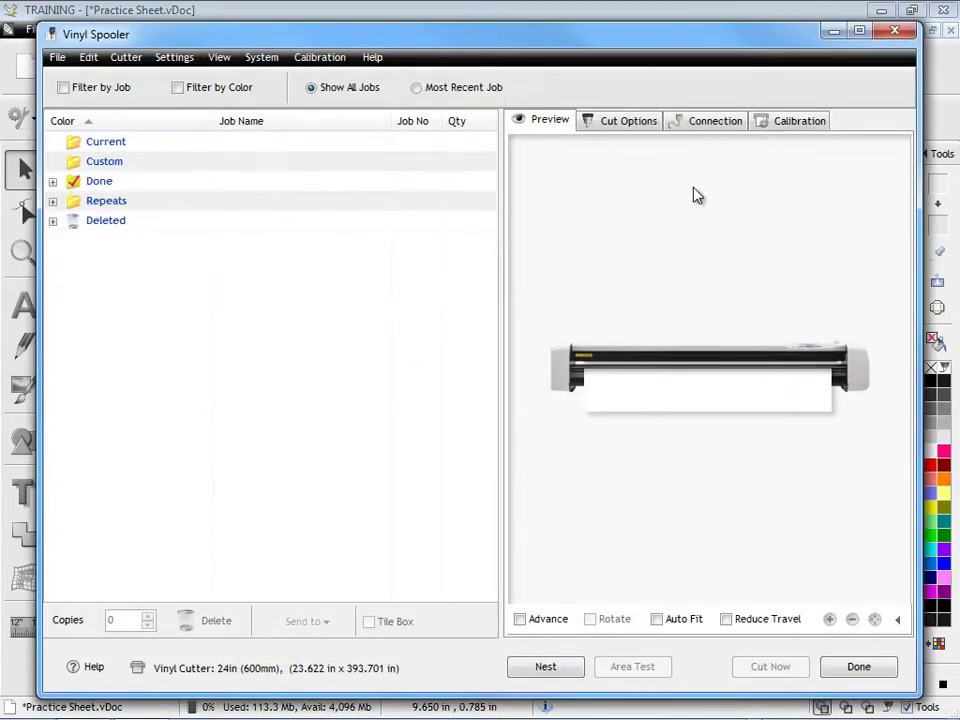
{"action": "left_click", "coordinate": [790, 127]}
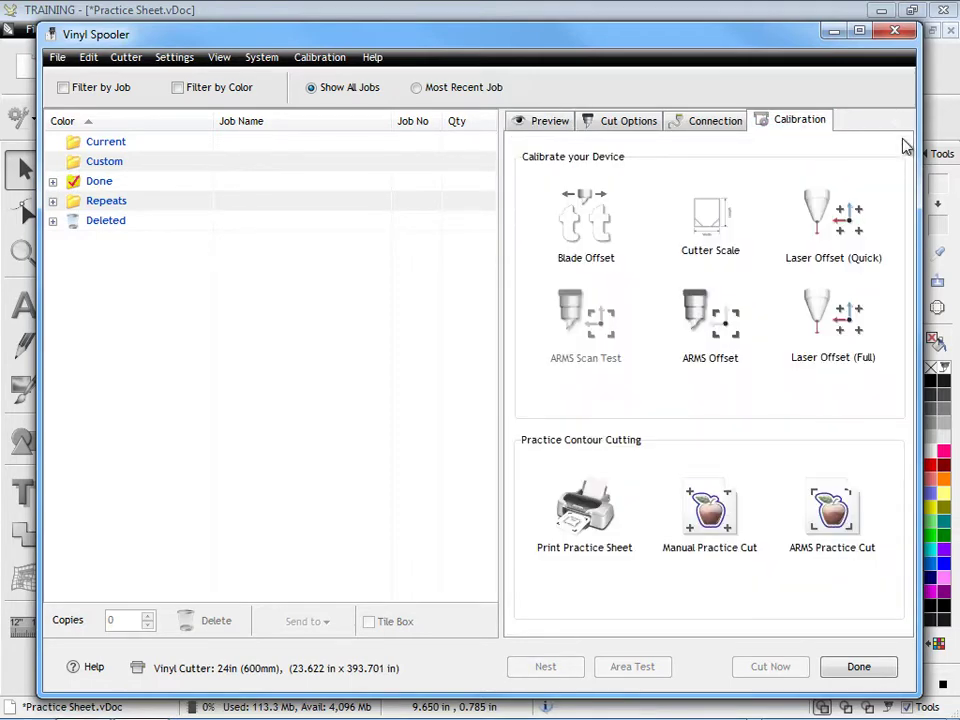
Start an ARMS Practice Cut and indicate the practice sheet has not been printed yet.
{"action": "left_click", "coordinate": [834, 512]}
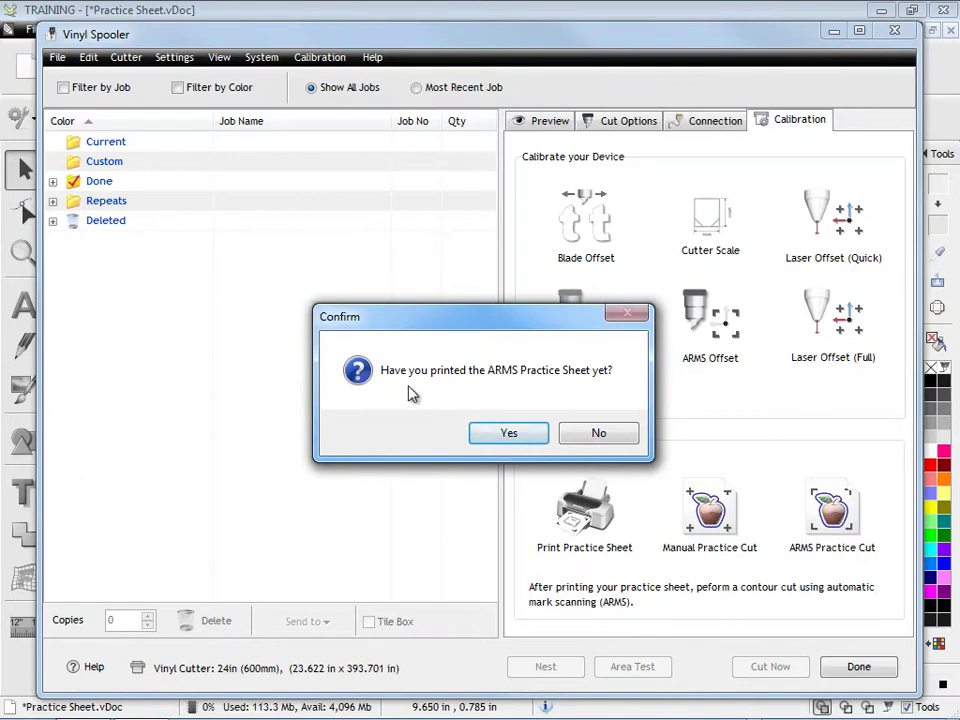
{"action": "left_click", "coordinate": [601, 434]}
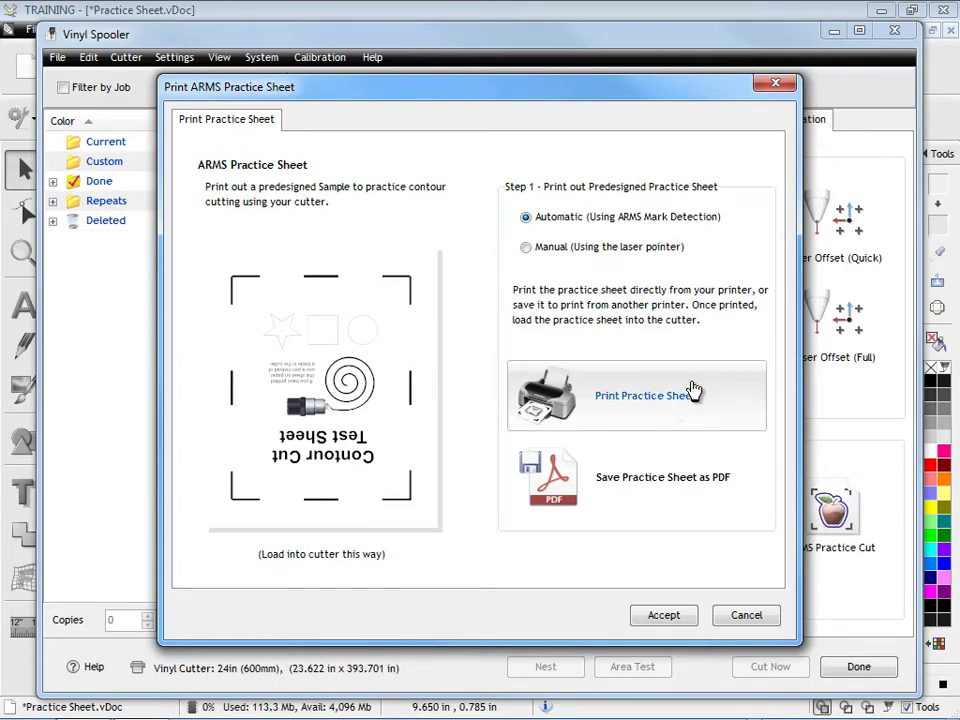
Skip printing, output the practice sheet as ARMS Calibration Sheet.PDF, and move its preview aside.
{"action": "left_click", "coordinate": [662, 400]}
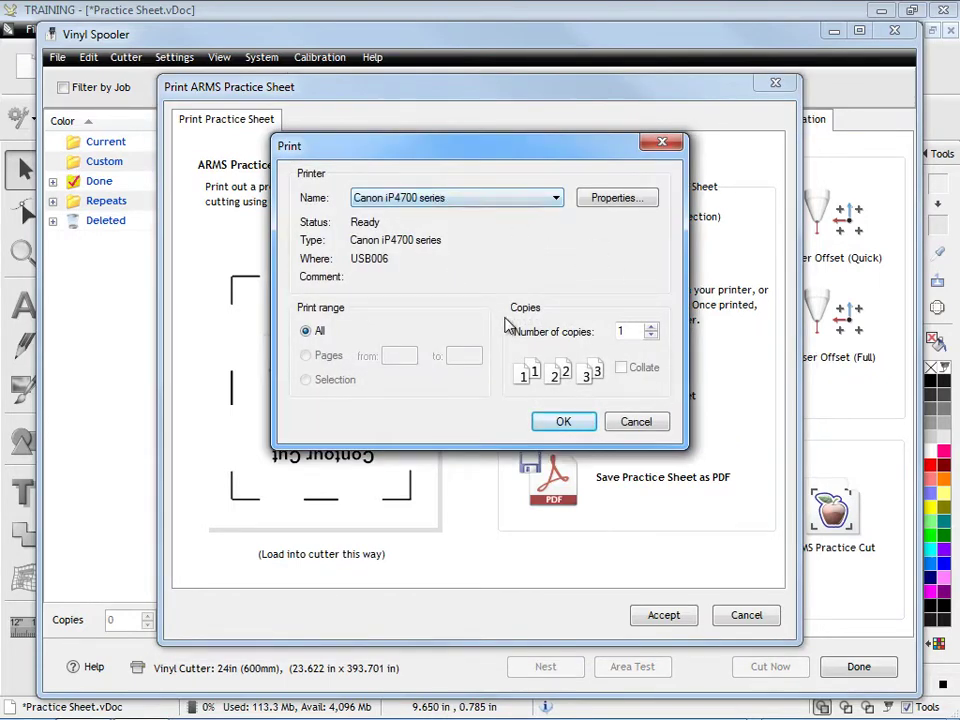
{"action": "left_click", "coordinate": [636, 422]}
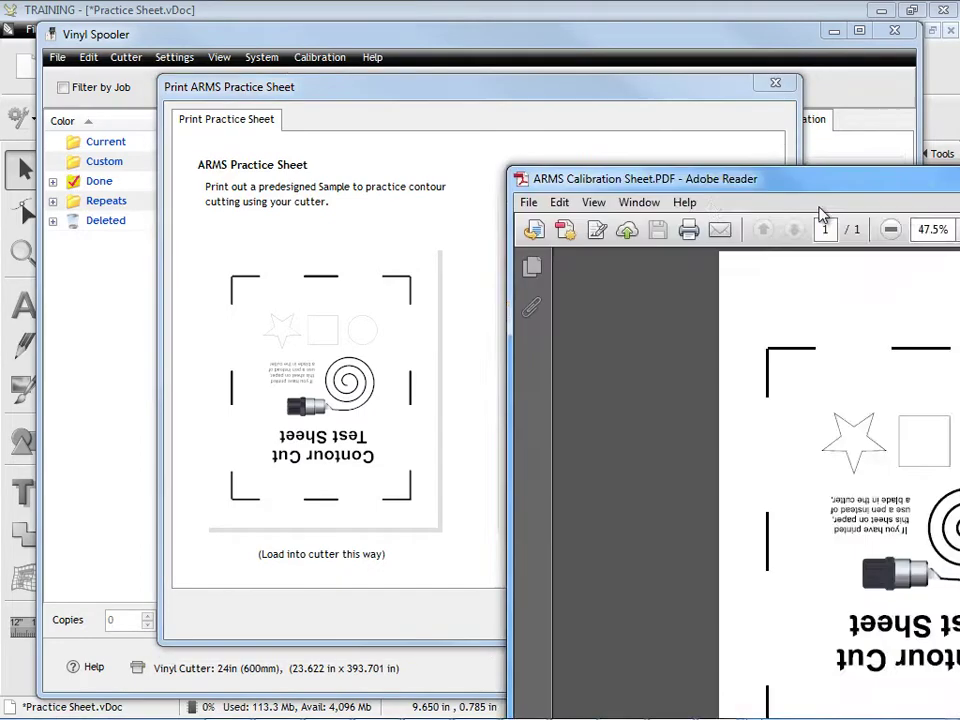
{"action": "left_click_drag", "start_coordinate": [815, 184], "coordinate": [511, 67]}
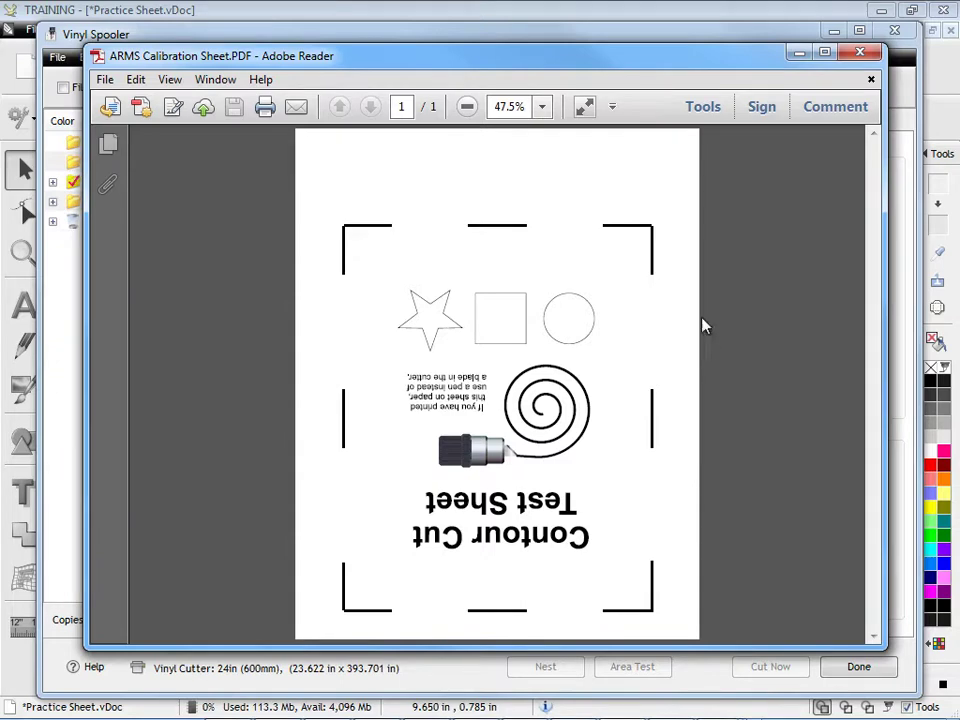
{"action": "left_click_drag", "start_coordinate": [461, 60], "coordinate": [959, 130]}
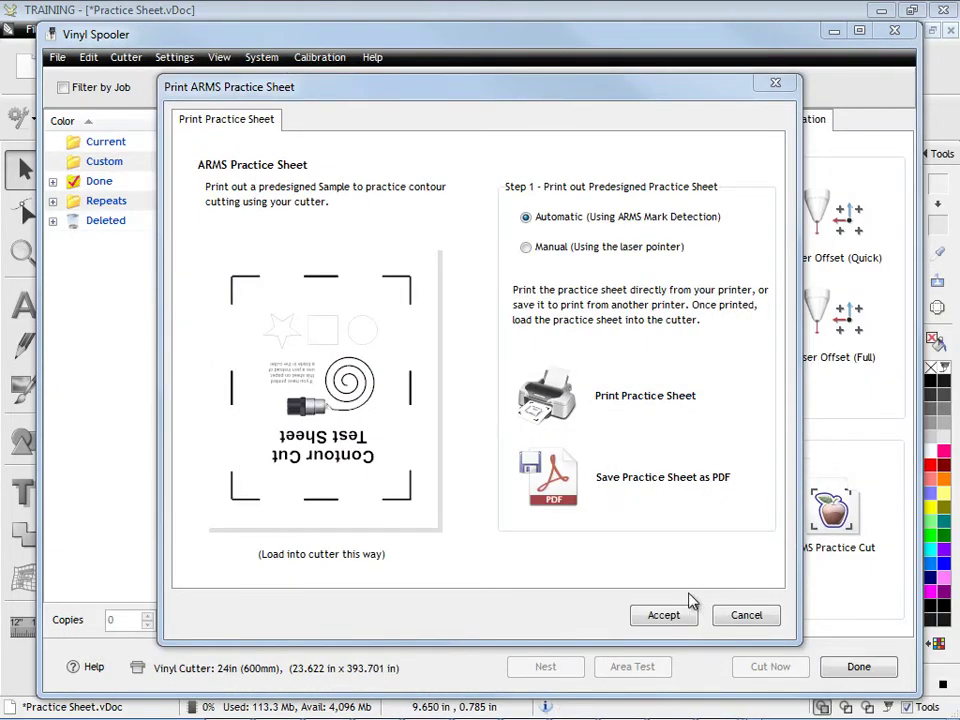
Accept the practice sheet settings and queue job ATest5 for cutting now.
{"action": "left_click", "coordinate": [664, 616]}
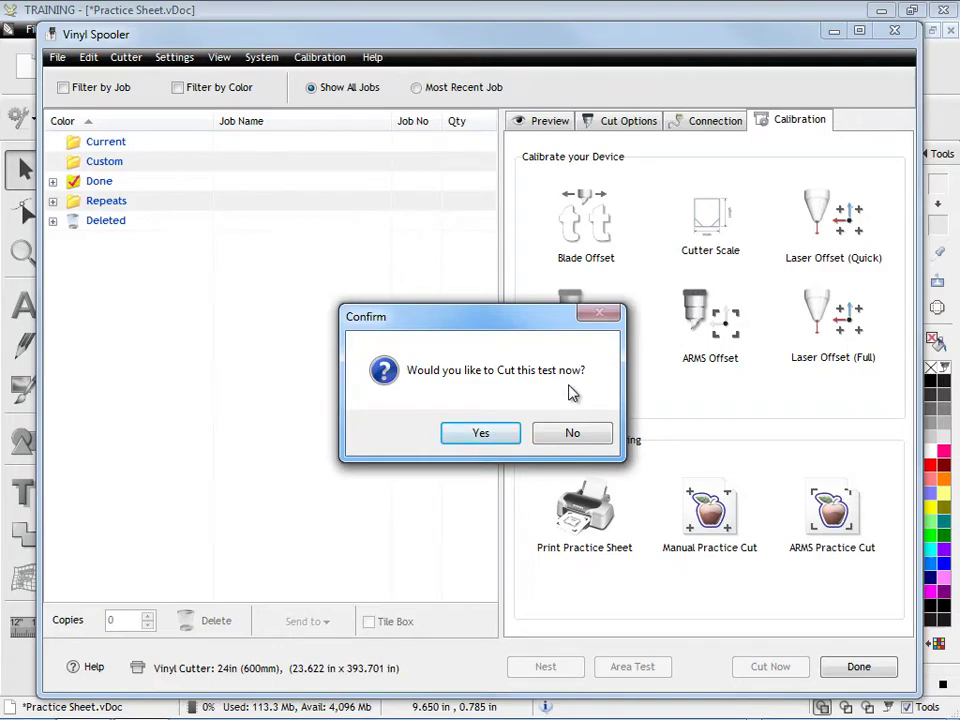
{"action": "left_click", "coordinate": [501, 435]}
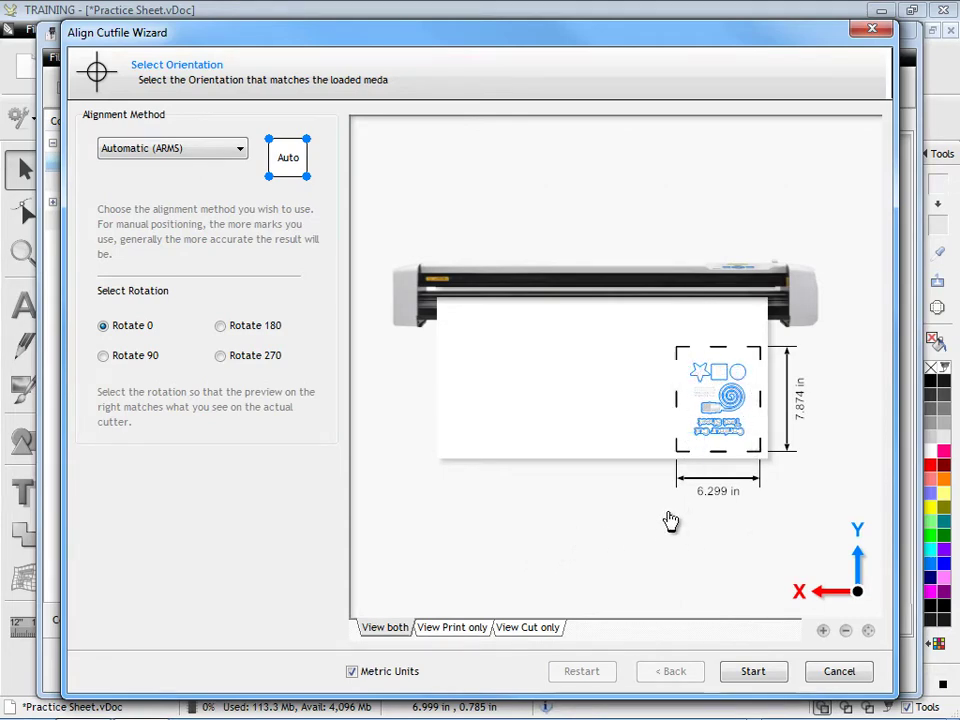
Preview only the cut outlines, then begin aligning job ATest8 to the loaded sheet.
{"action": "left_click", "coordinate": [546, 627]}
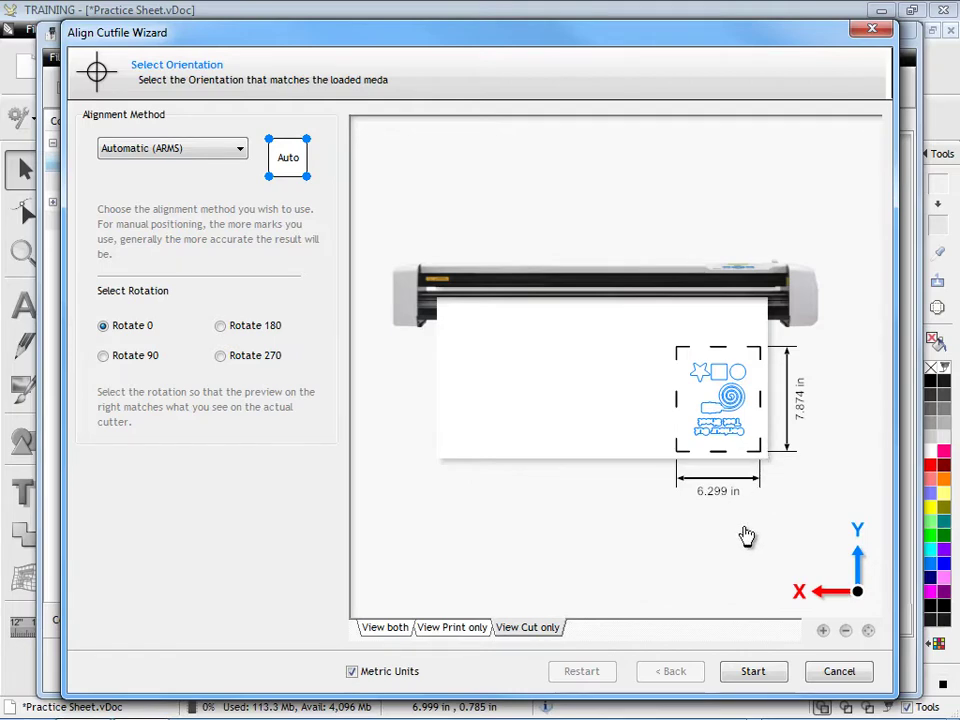
{"action": "left_click", "coordinate": [757, 672]}
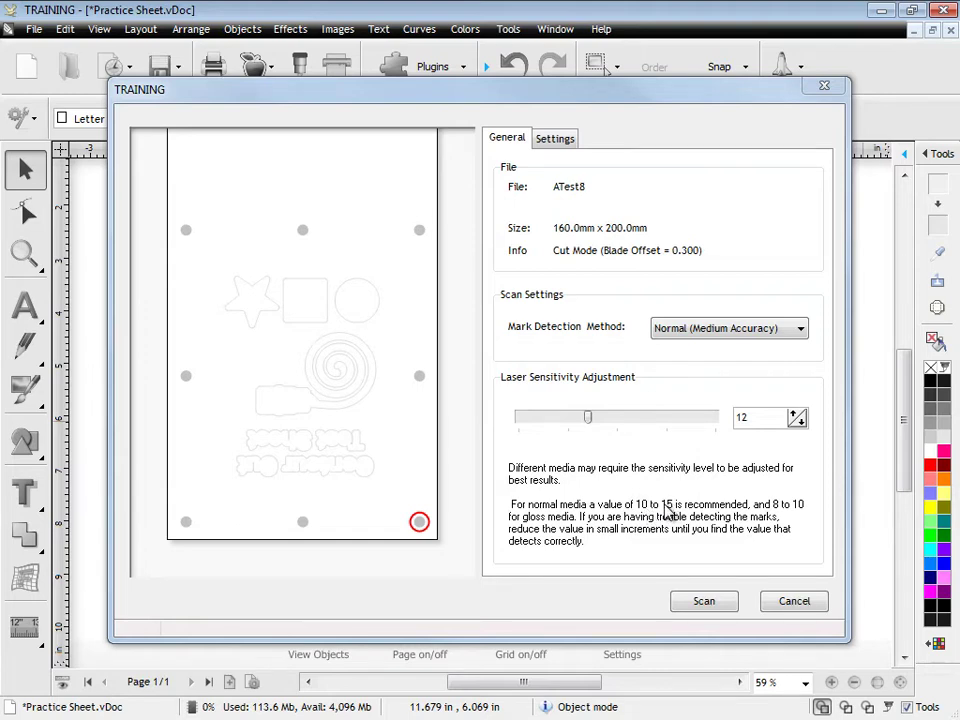
Raise laser sensitivity two steps and scan the registration marks on the 160 x 200 mm sheet.
{"action": "left_click", "coordinate": [797, 412]}
{"action": "left_click", "coordinate": [797, 412]}
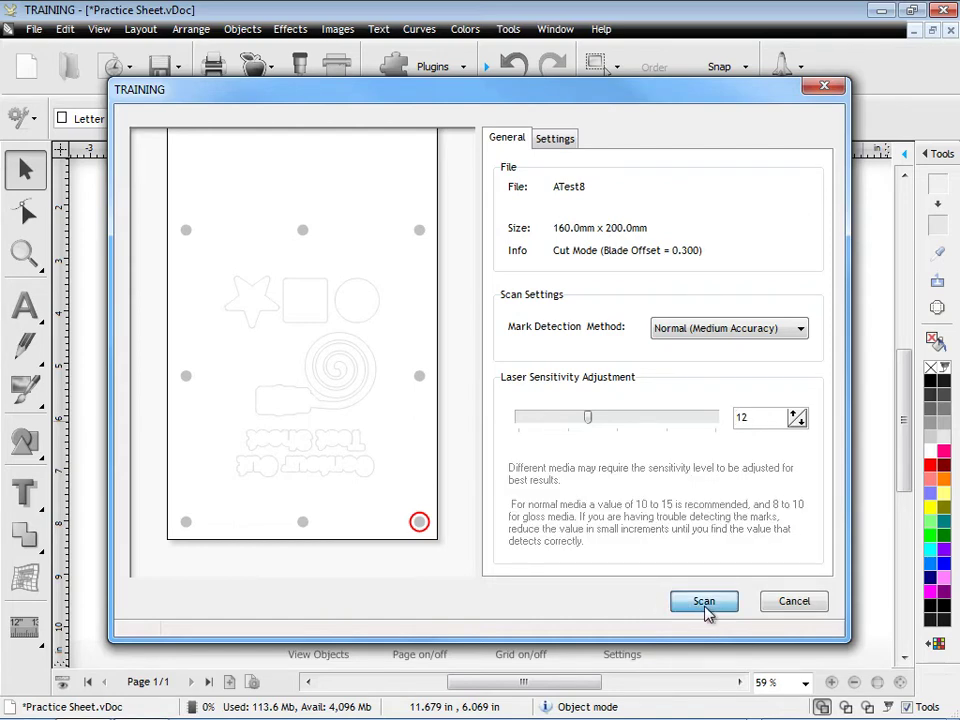
{"action": "left_click", "coordinate": [705, 605]}
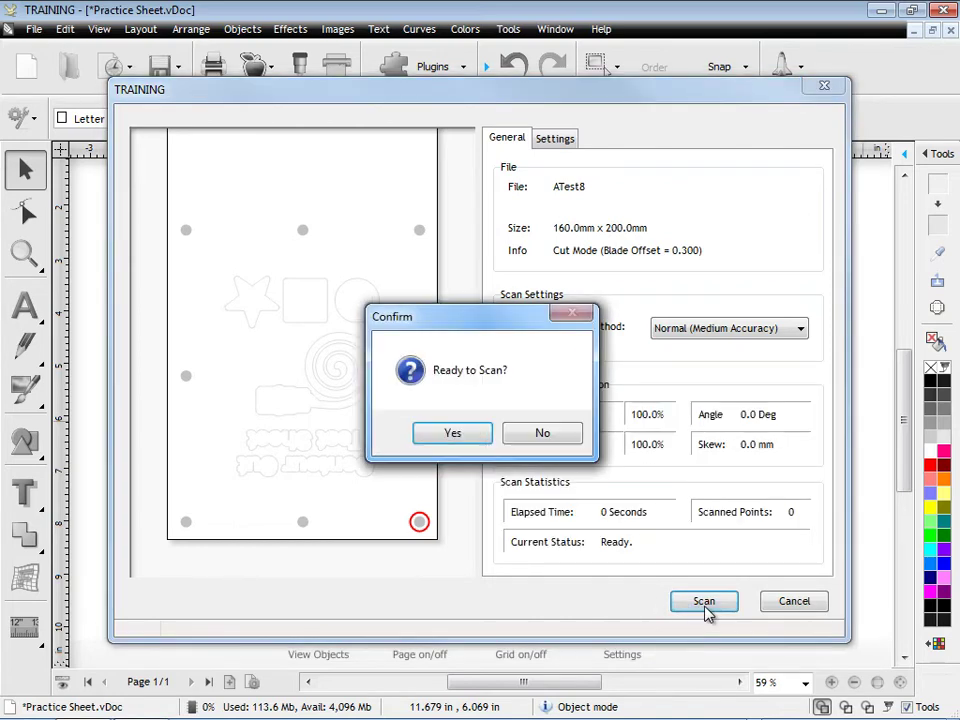
{"action": "left_click", "coordinate": [476, 441]}
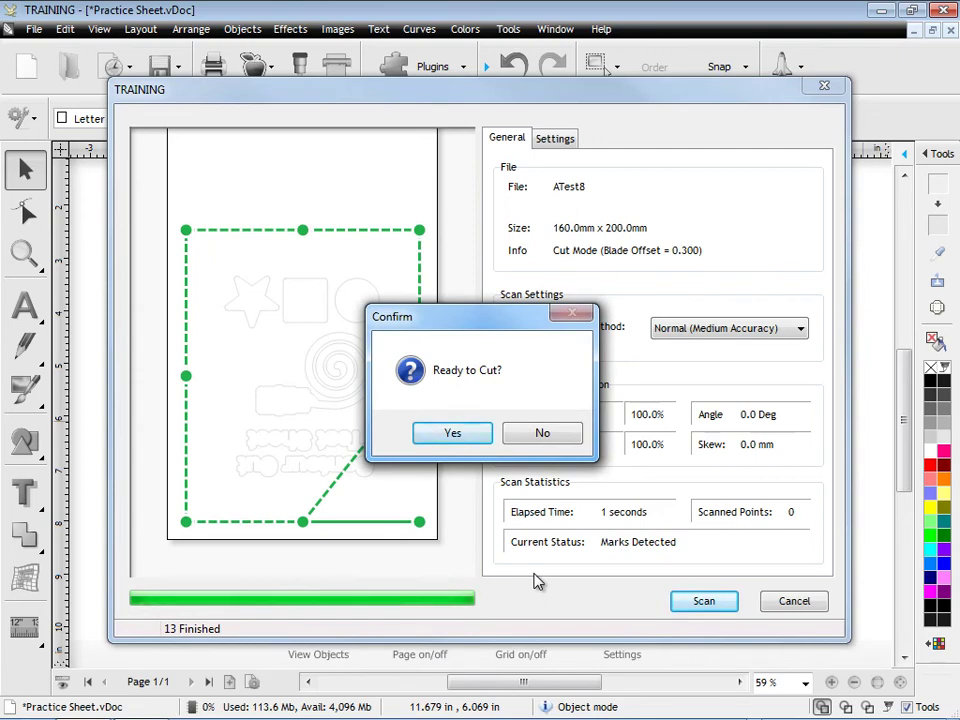
Confirm the cut, minimize the spooler, and bring the 004.jpg scan photo into view.
{"action": "left_click", "coordinate": [463, 442]}
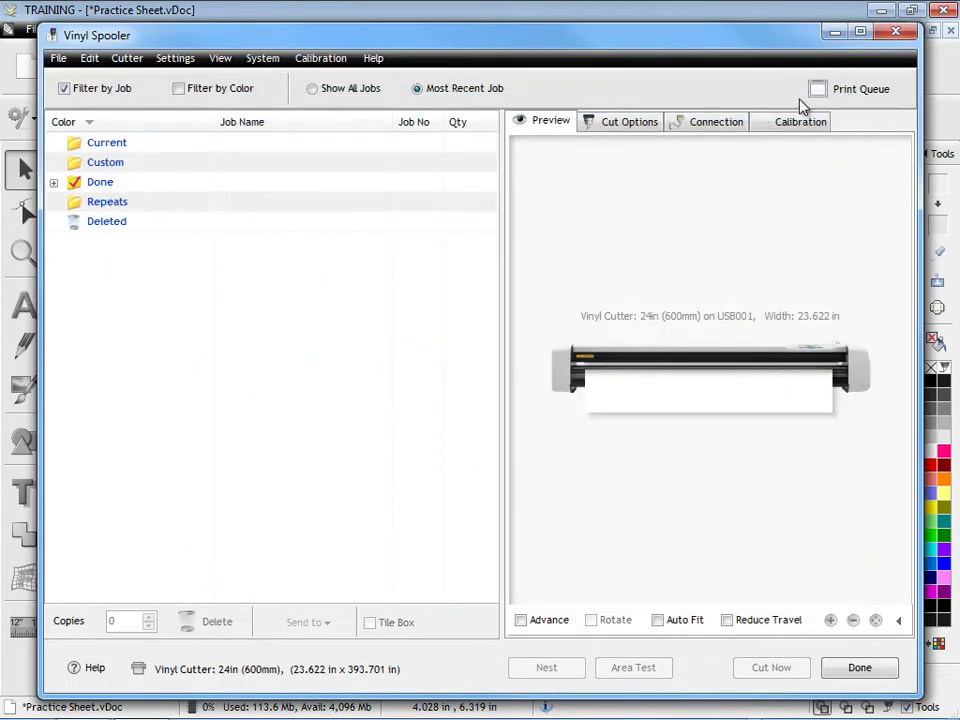
{"action": "left_click", "coordinate": [836, 34]}
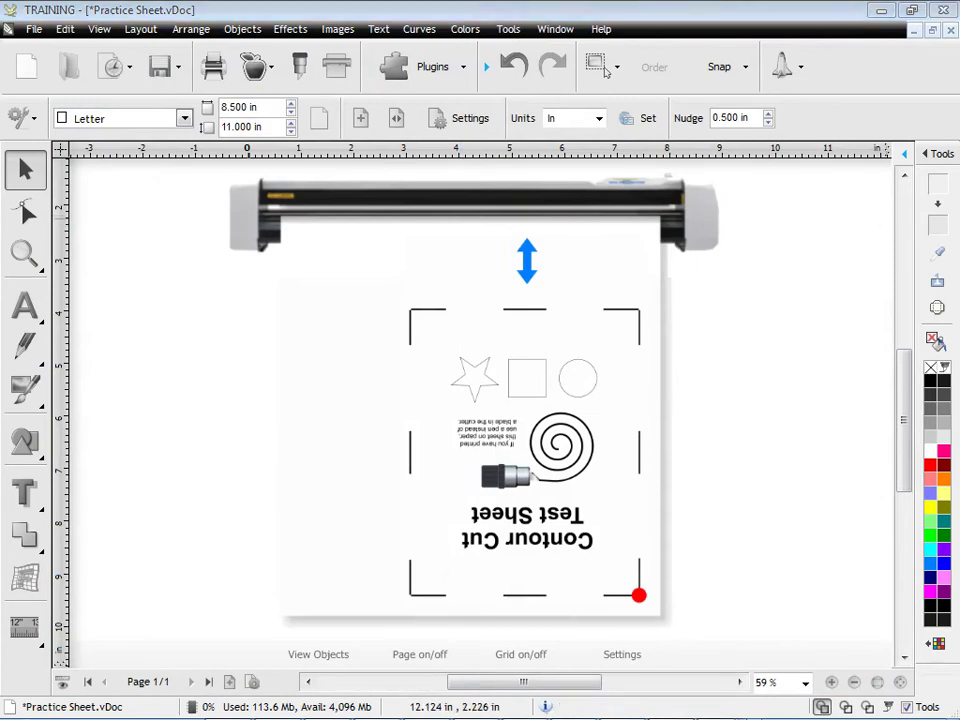
{"action": "left_click_drag", "start_coordinate": [959, 170], "coordinate": [683, 64]}
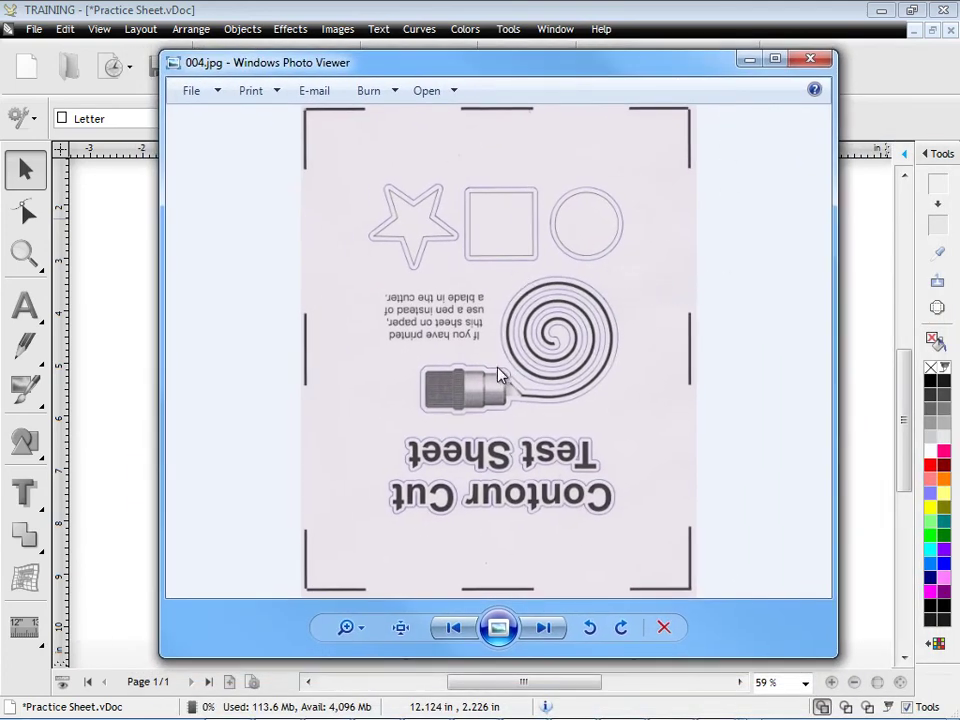
Rotate 004.jpg upright and zoom in to inspect cuts around the spiral, circle, square and star.
{"action": "left_click", "coordinate": [621, 627]}
{"action": "left_click", "coordinate": [621, 627]}
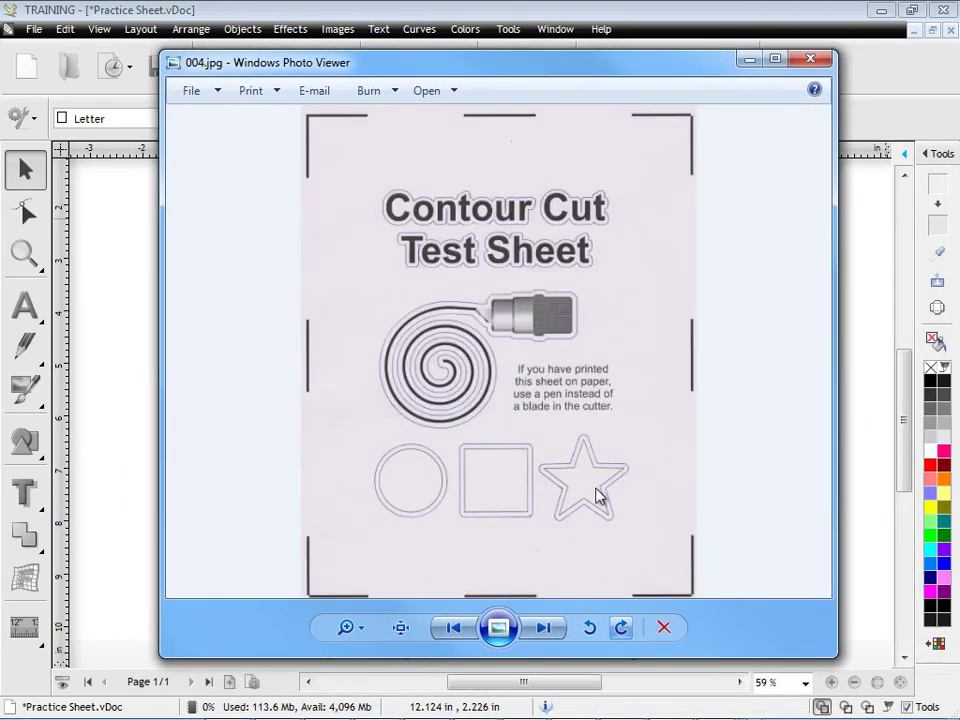
{"action": "scroll", "coordinate": [514, 300], "scroll_direction": "up", "scroll_amount": 5}
{"action": "left_click_drag", "start_coordinate": [536, 236], "coordinate": [575, 280]}
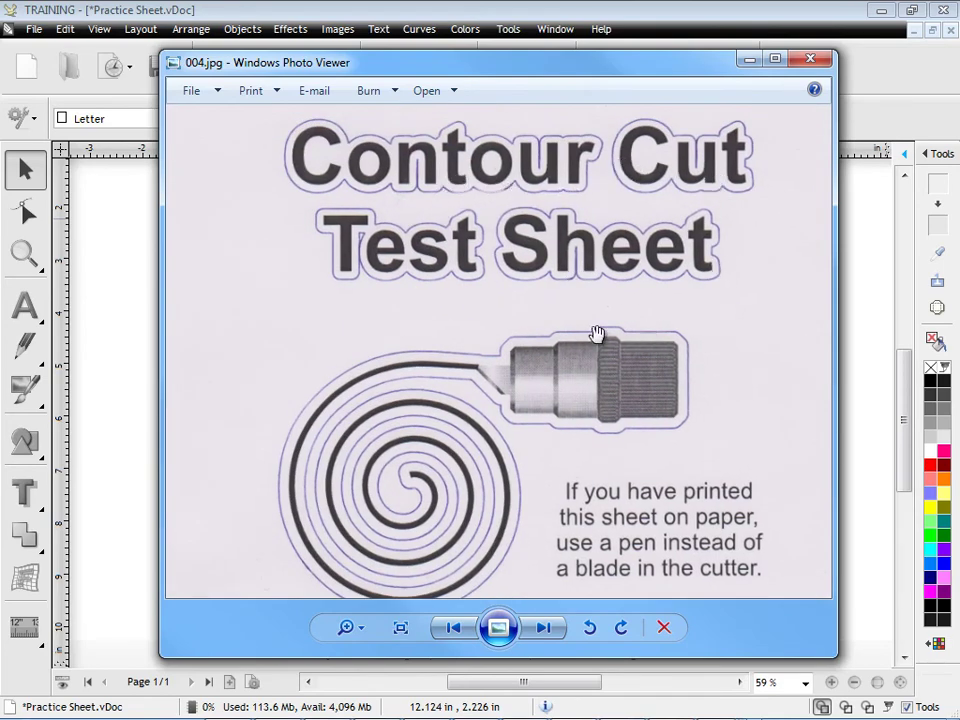
{"action": "key", "text": "Down"}
{"action": "key", "text": "Down"}
{"action": "key", "text": "Down"}
{"action": "key", "text": "Down"}
{"action": "key", "text": "Down"}
{"action": "key", "text": "Down"}
{"action": "key", "text": "Down"}
{"action": "key", "text": "Down"}
{"action": "key", "text": "Down"}
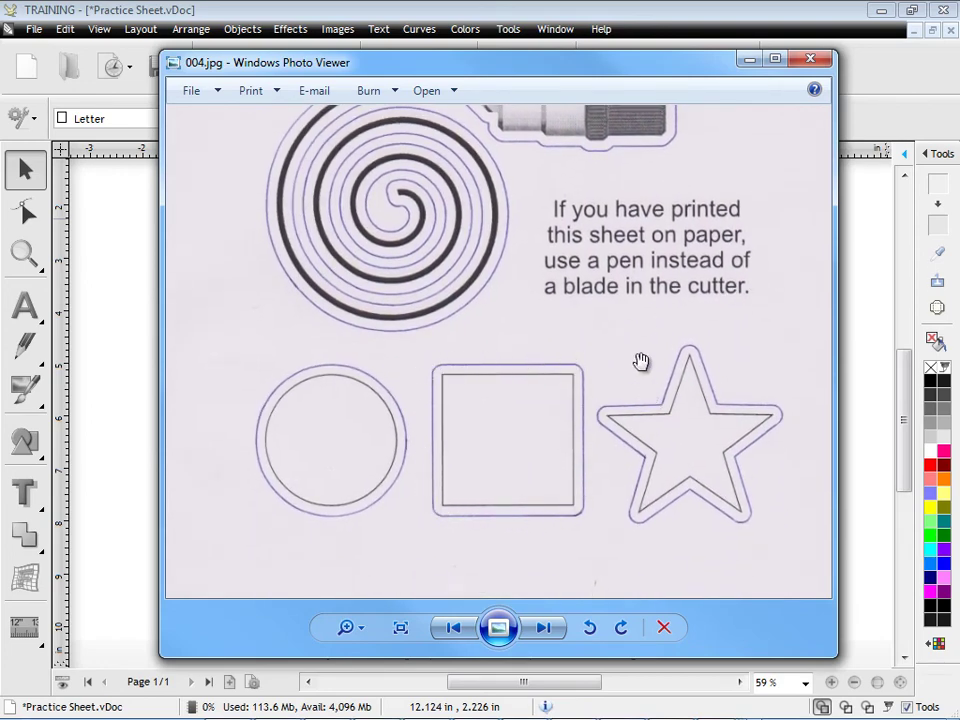
{"action": "scroll", "coordinate": [795, 414], "scroll_direction": "up", "scroll_amount": 1}
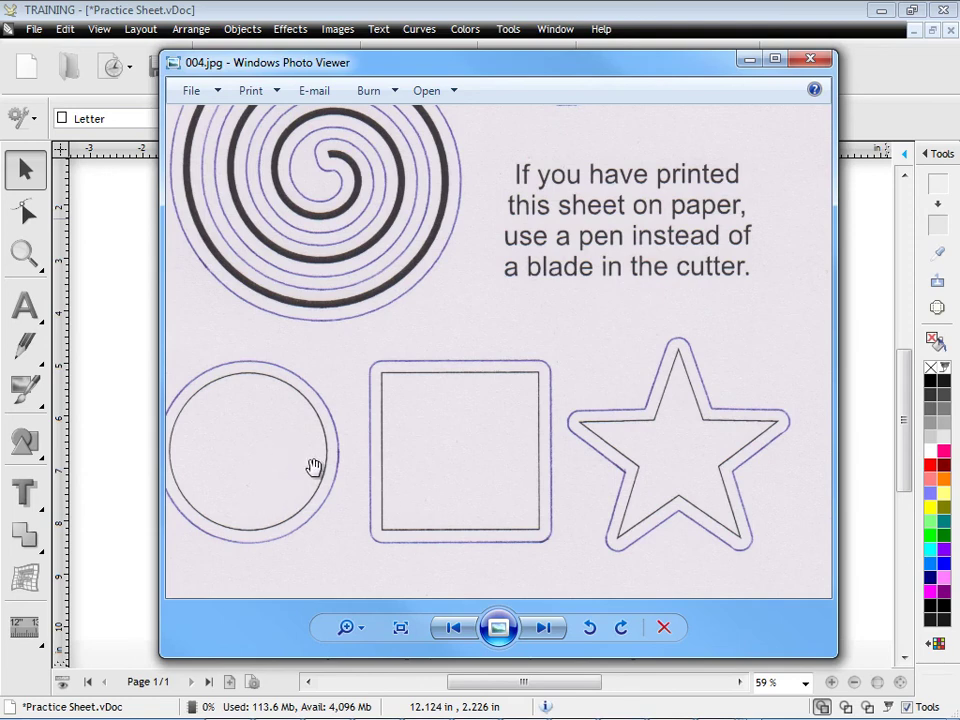